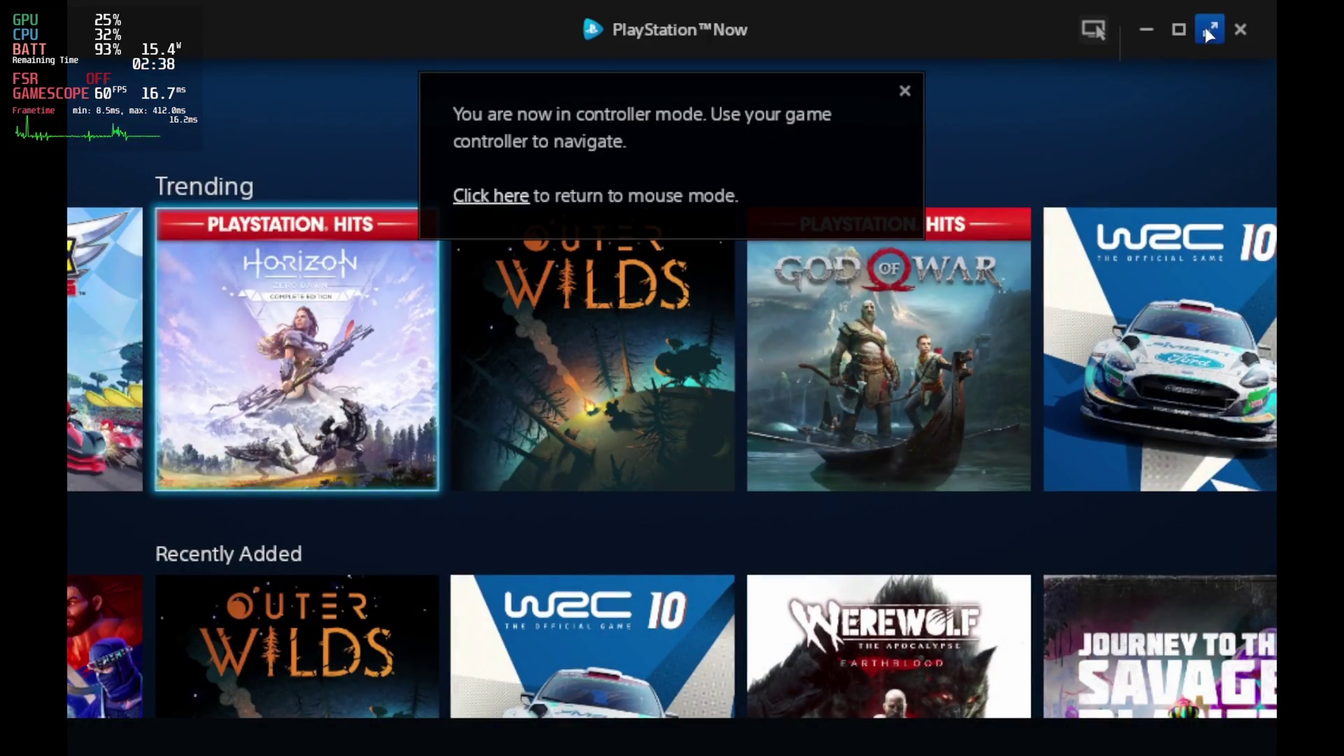
Play the streamed game full screen, pause and resume it, then summon the Steam side menu
left_click(1210, 29)
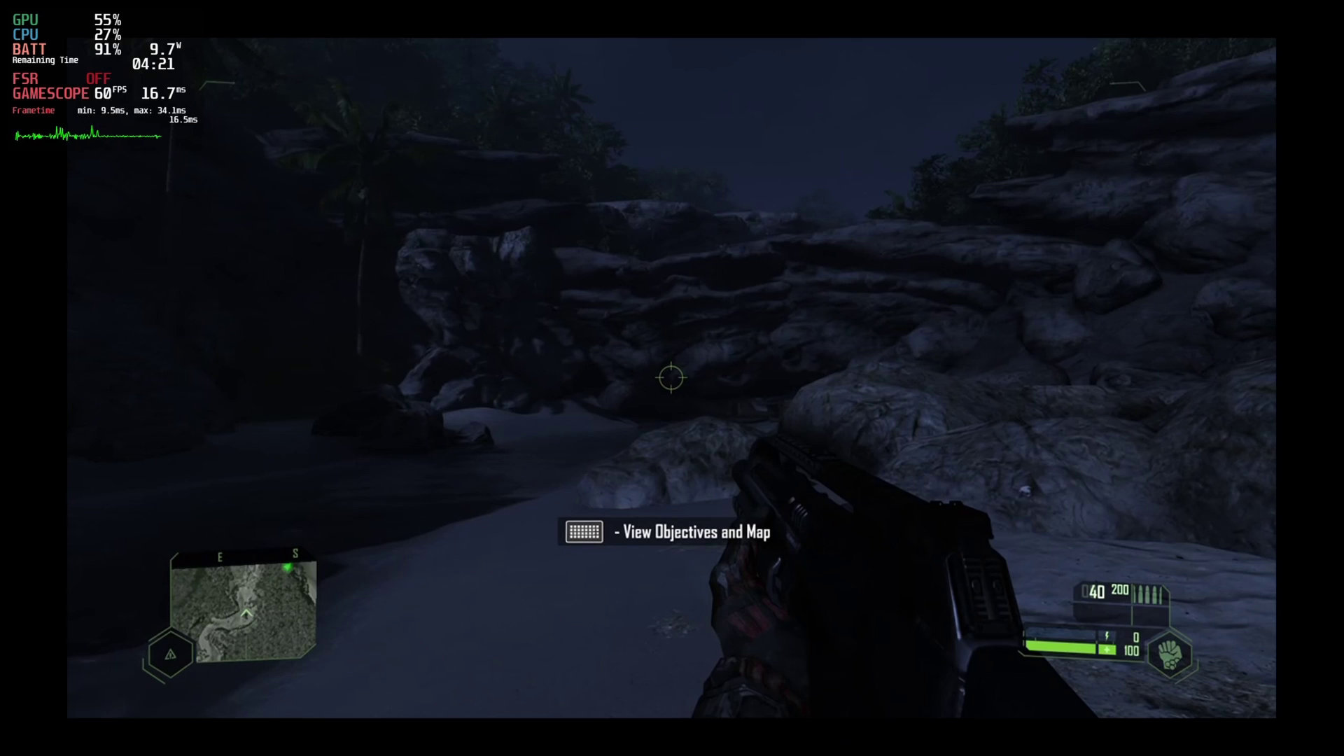
key("Escape")
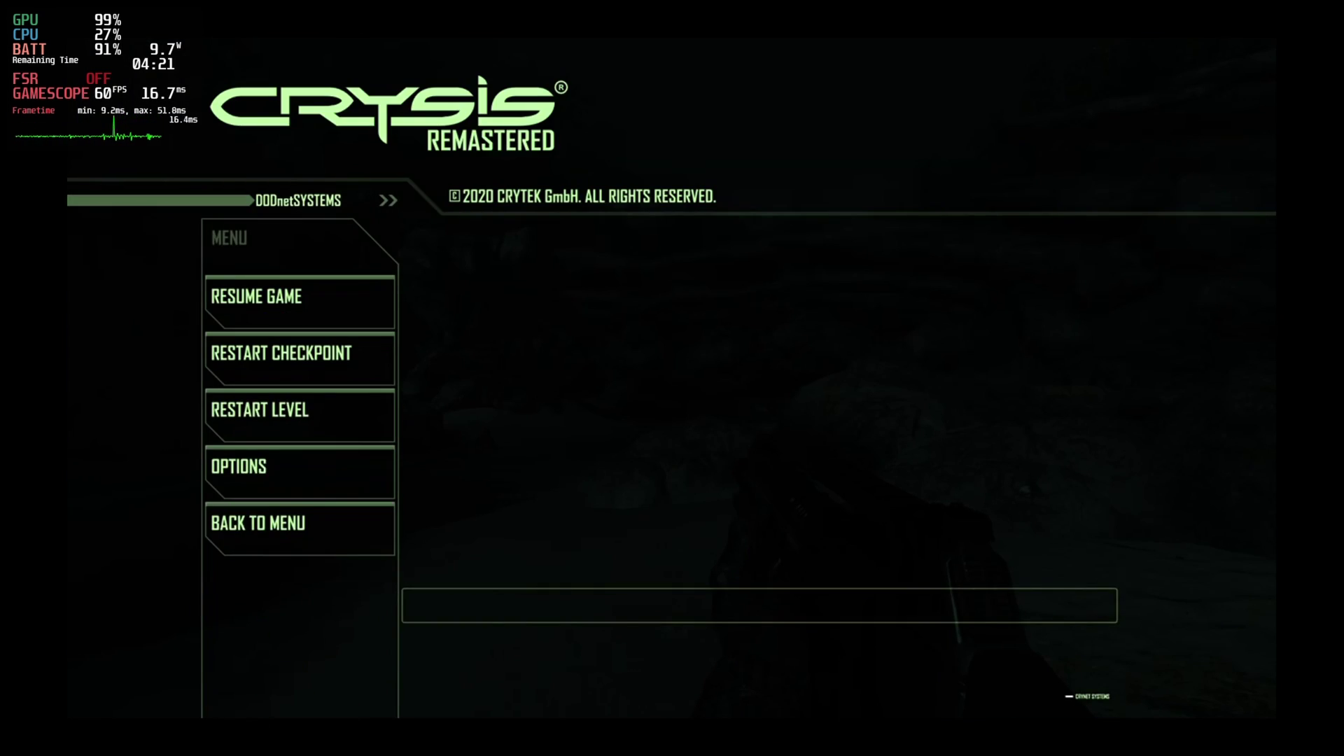
key("Escape")
key("w")
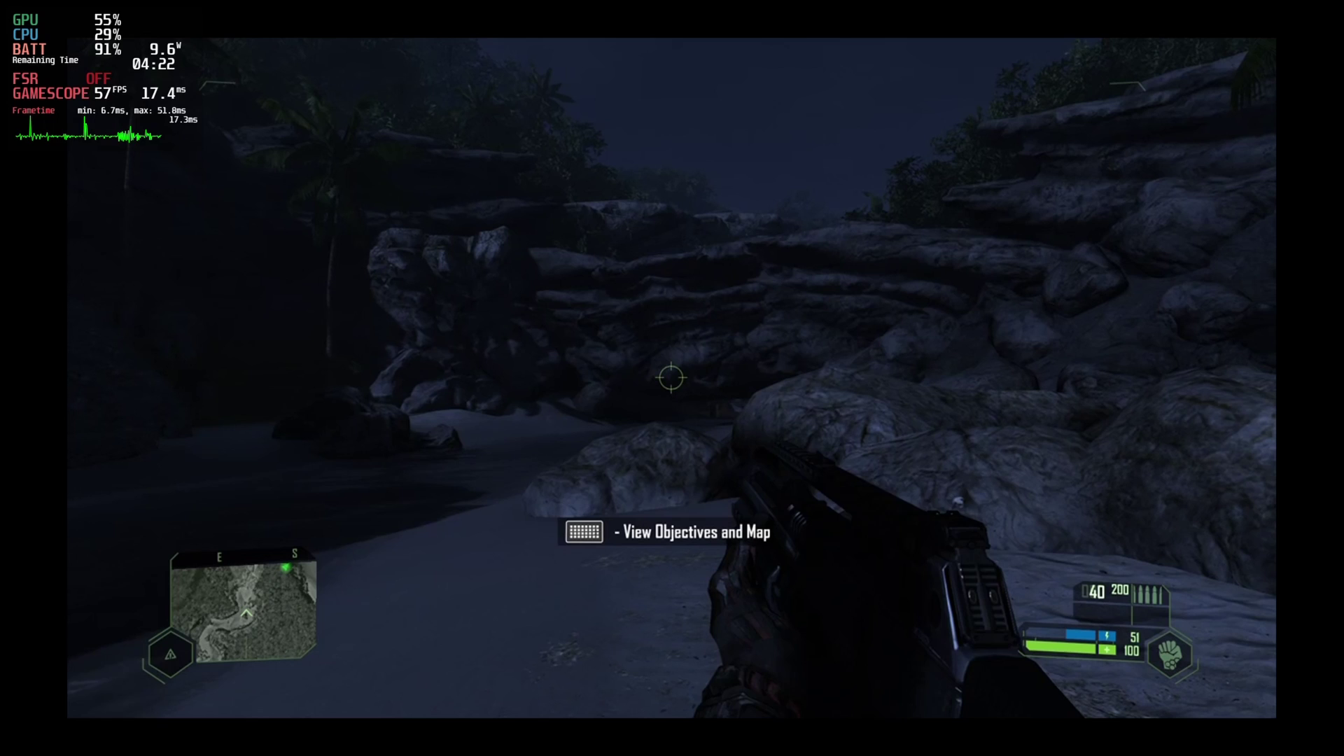
key("space")
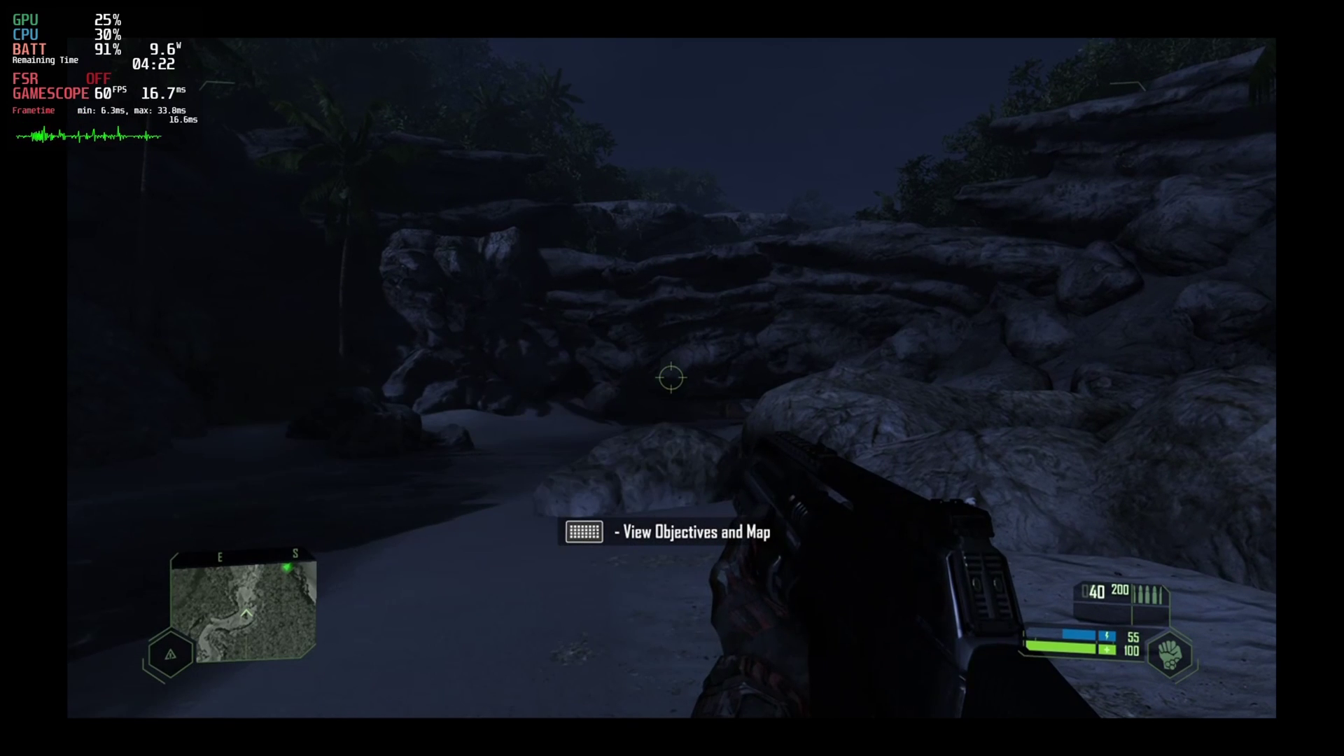
key("shift+Tab")
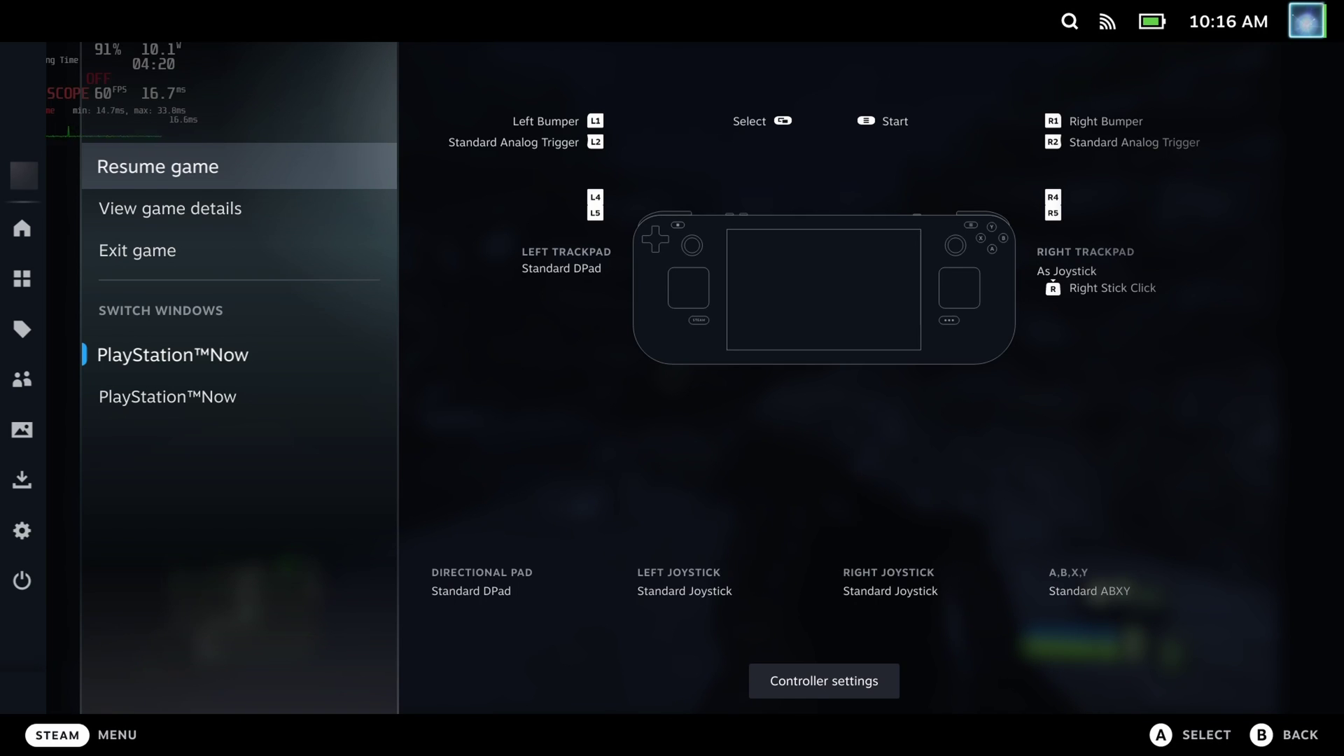
Open the PS Now launcher's controller settings and its Load new Layout list
key("Right")
key("Return")
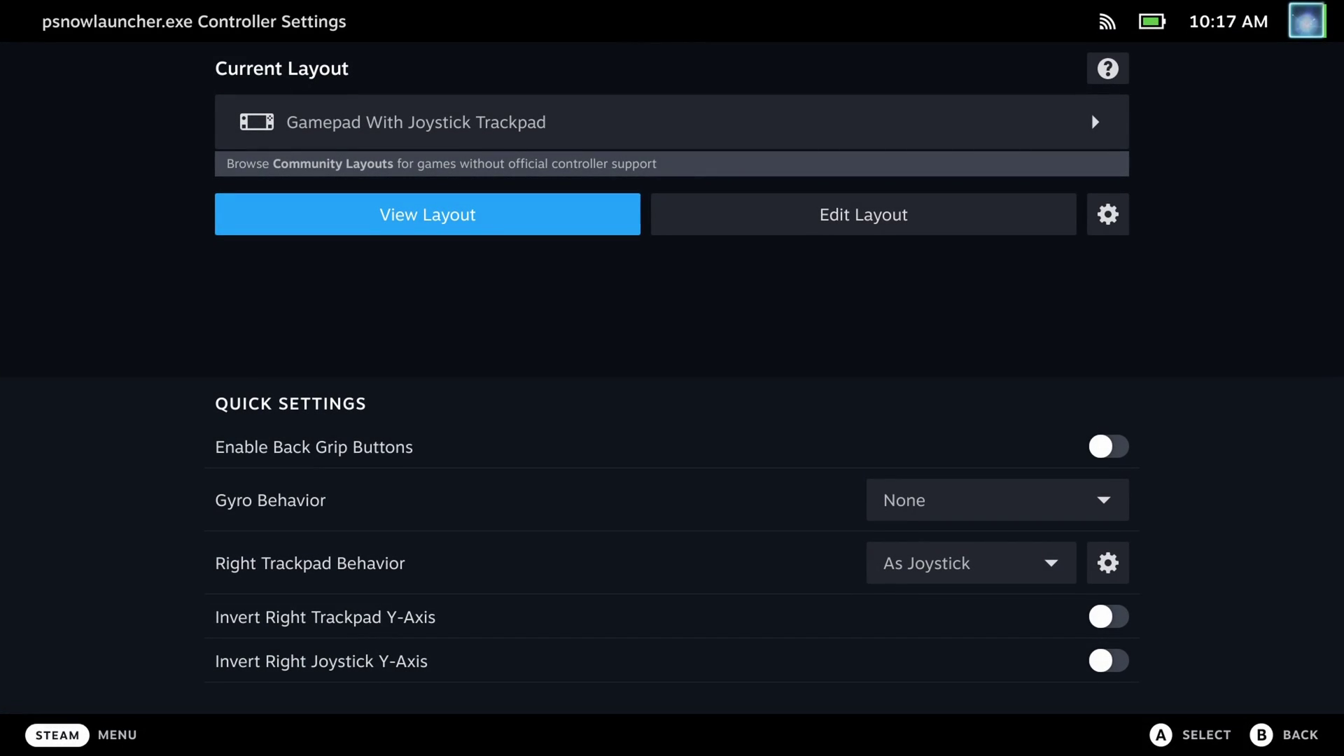
key("Up")
key("Return")
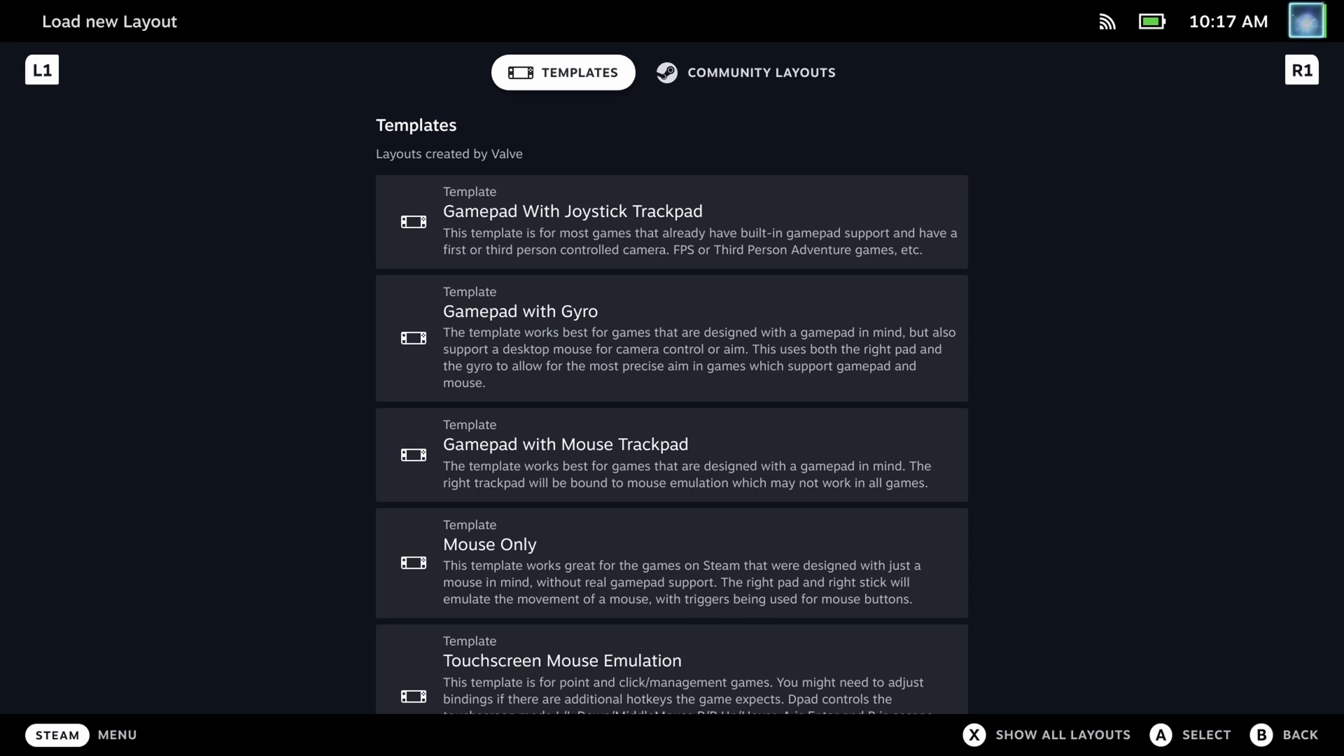
Browse Community Layouts and Templates, returning to Gamepad With Joystick Trackpad
key("Page_Down")
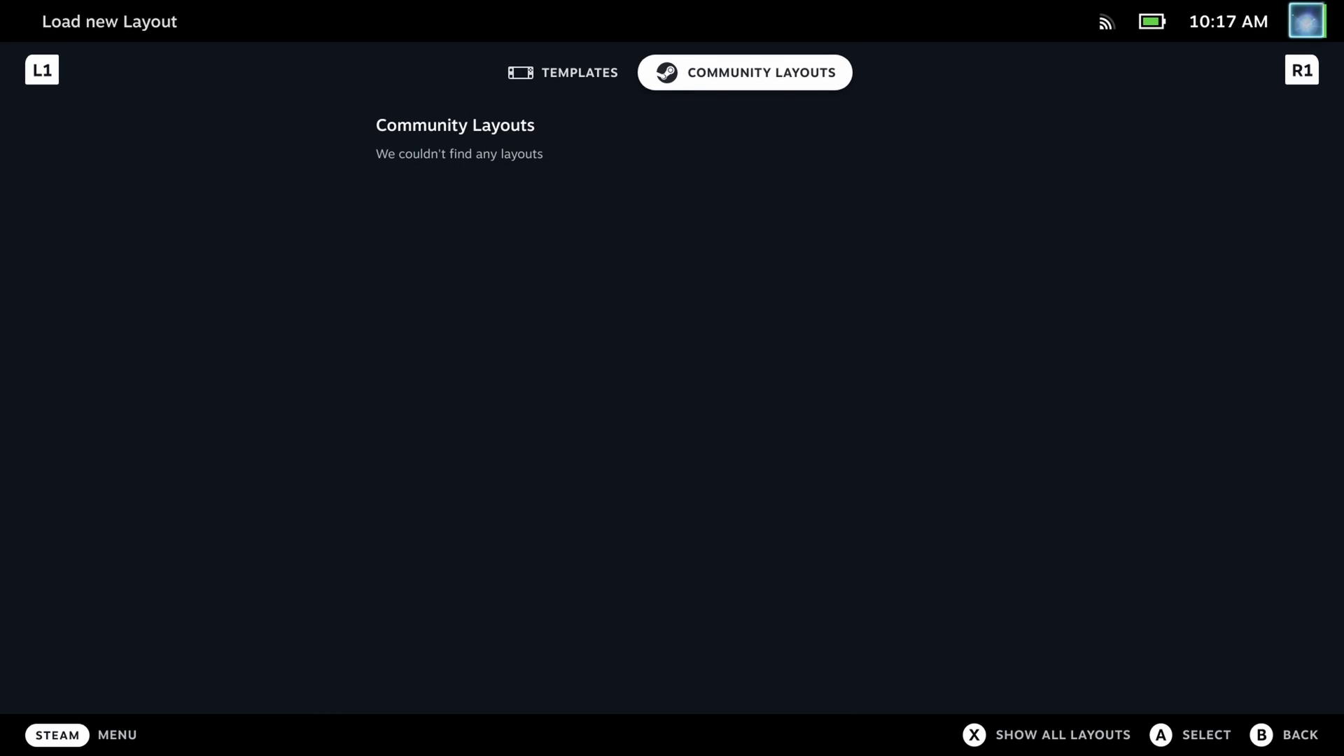
key("Page_Up")
key("Down")
key("Down")
key("Down")
key("Down")
key("Down")
key("Down")
key("Down")
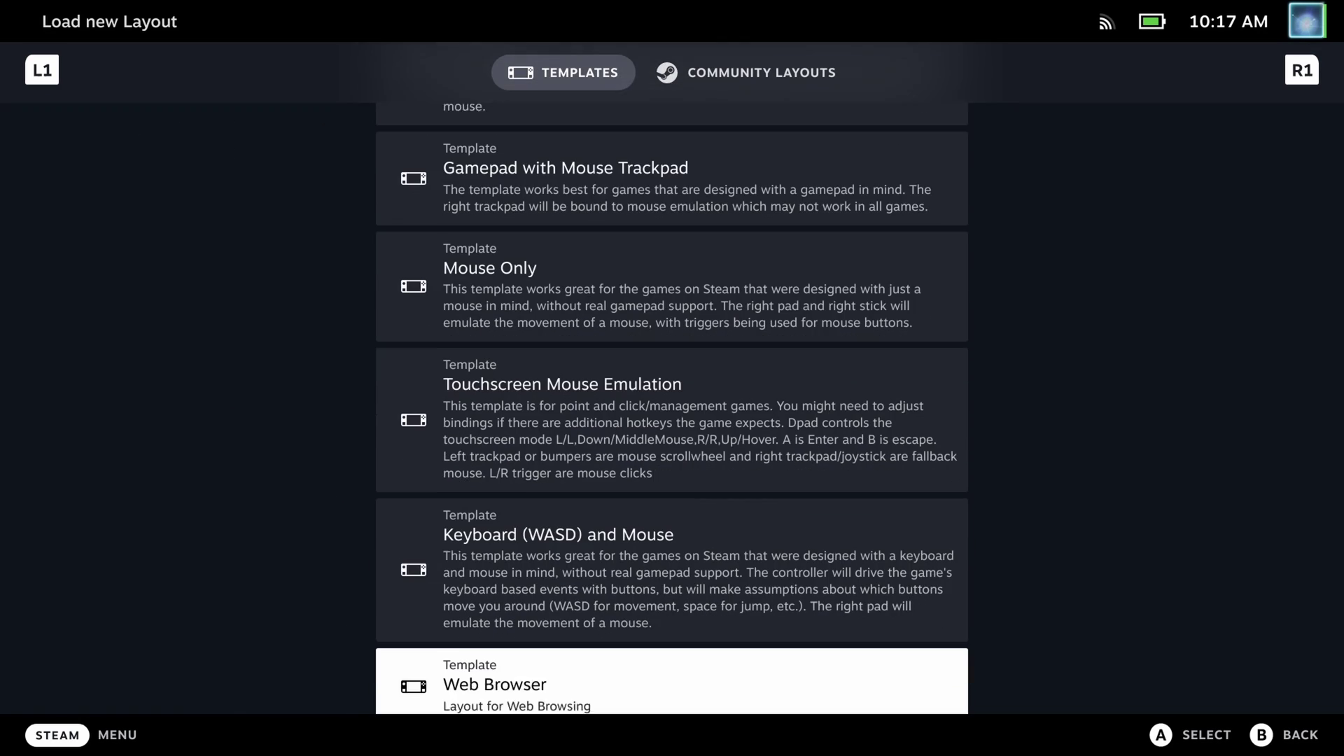
key("Up")
key("Up")
key("Up")
key("Up")
key("Up")
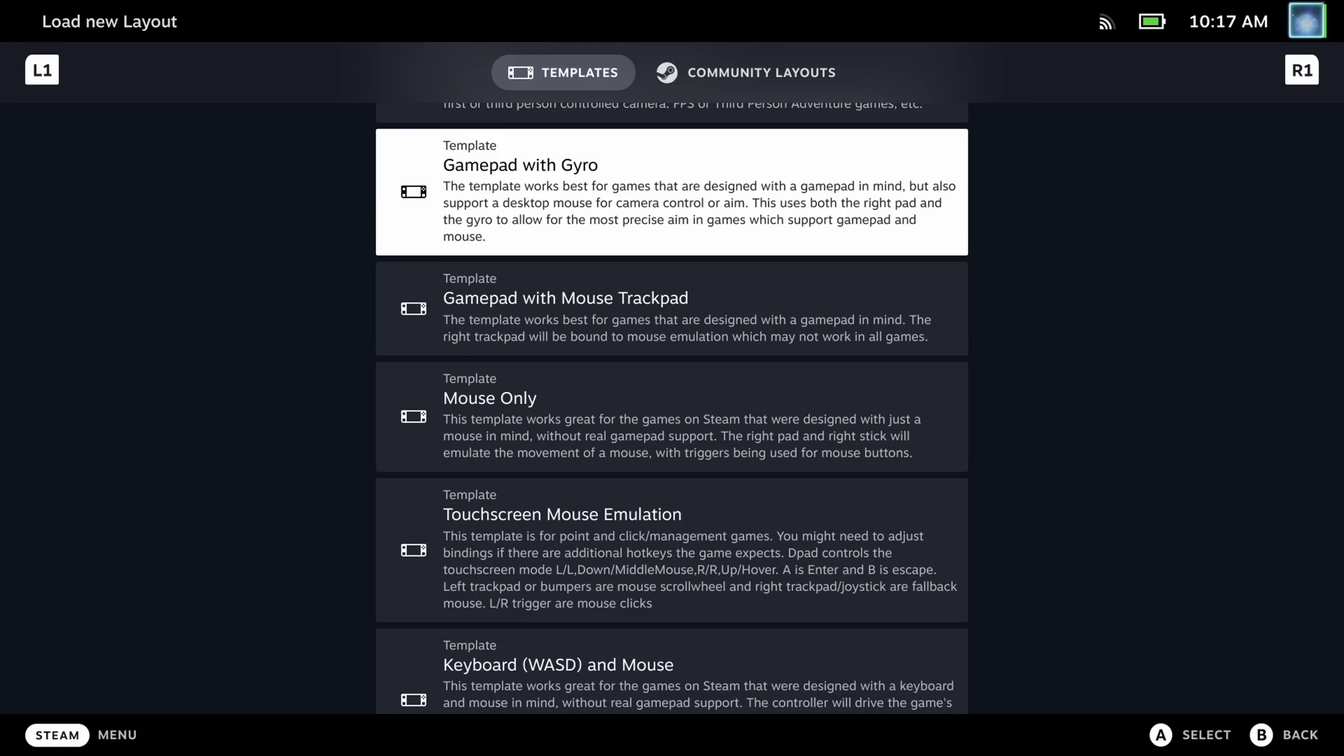
key("Up")
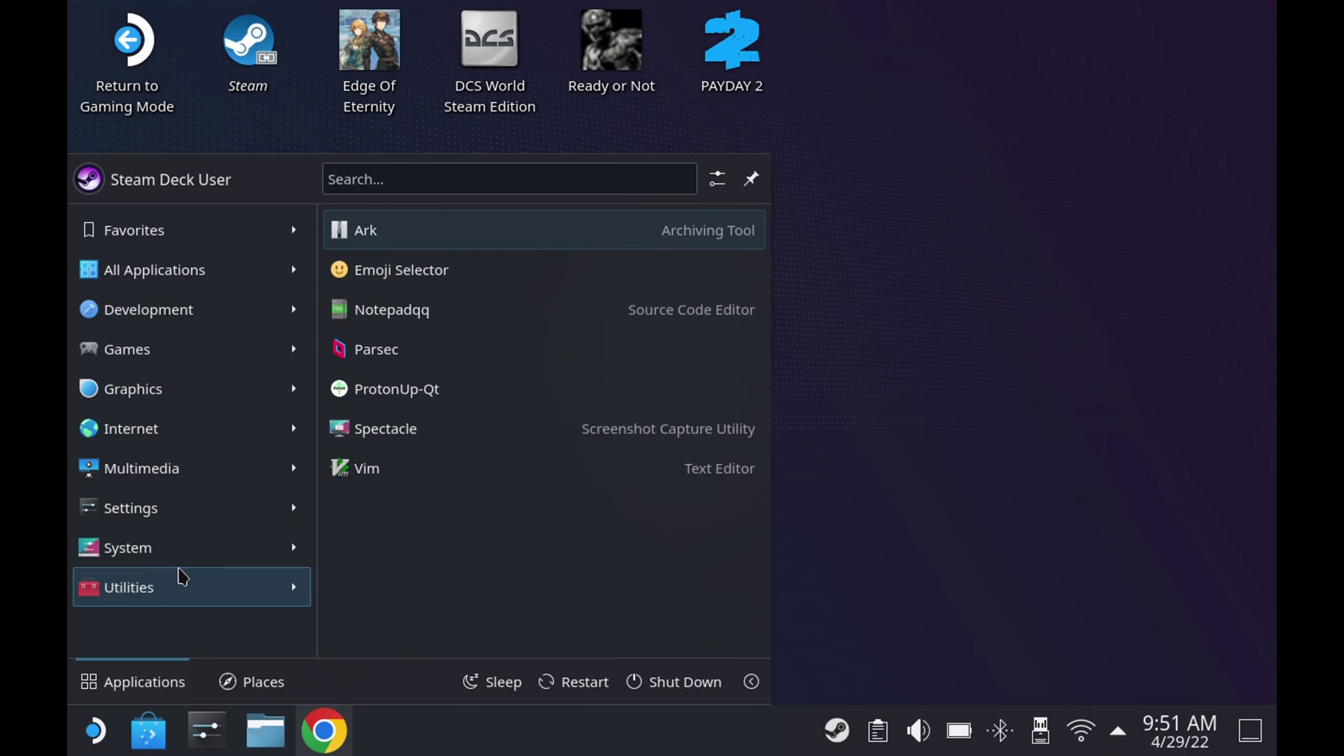
Install Proton-GE 6.21-GE-2 through ProtonUp-Qt's Add version dialog
left_click(436, 407)
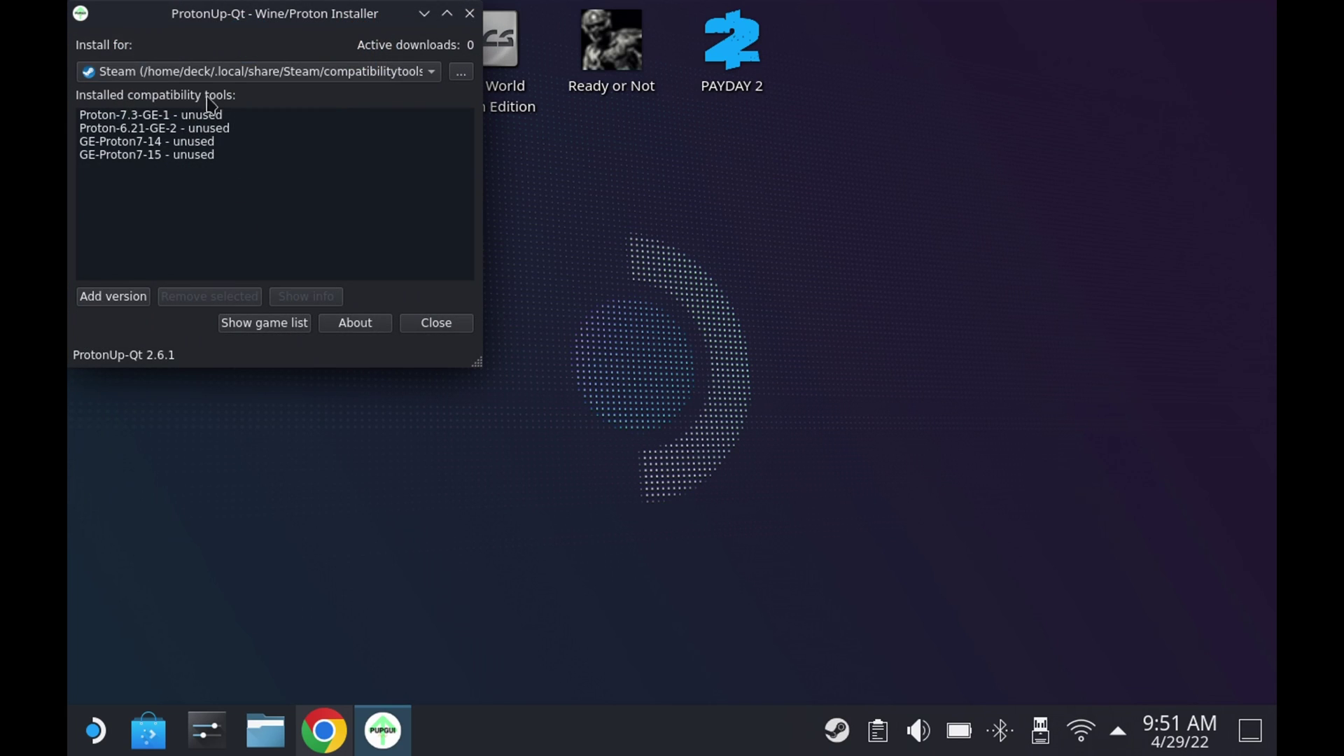
left_click(133, 297)
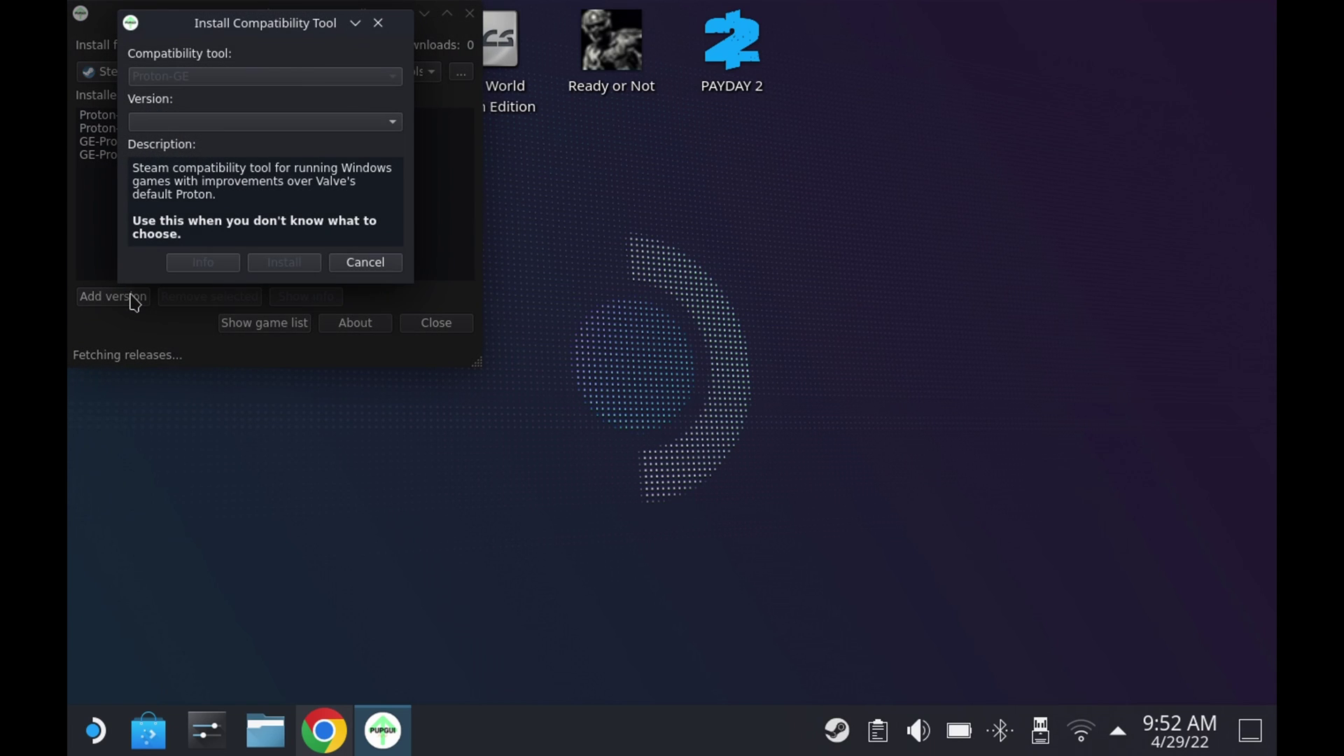
left_click(228, 123)
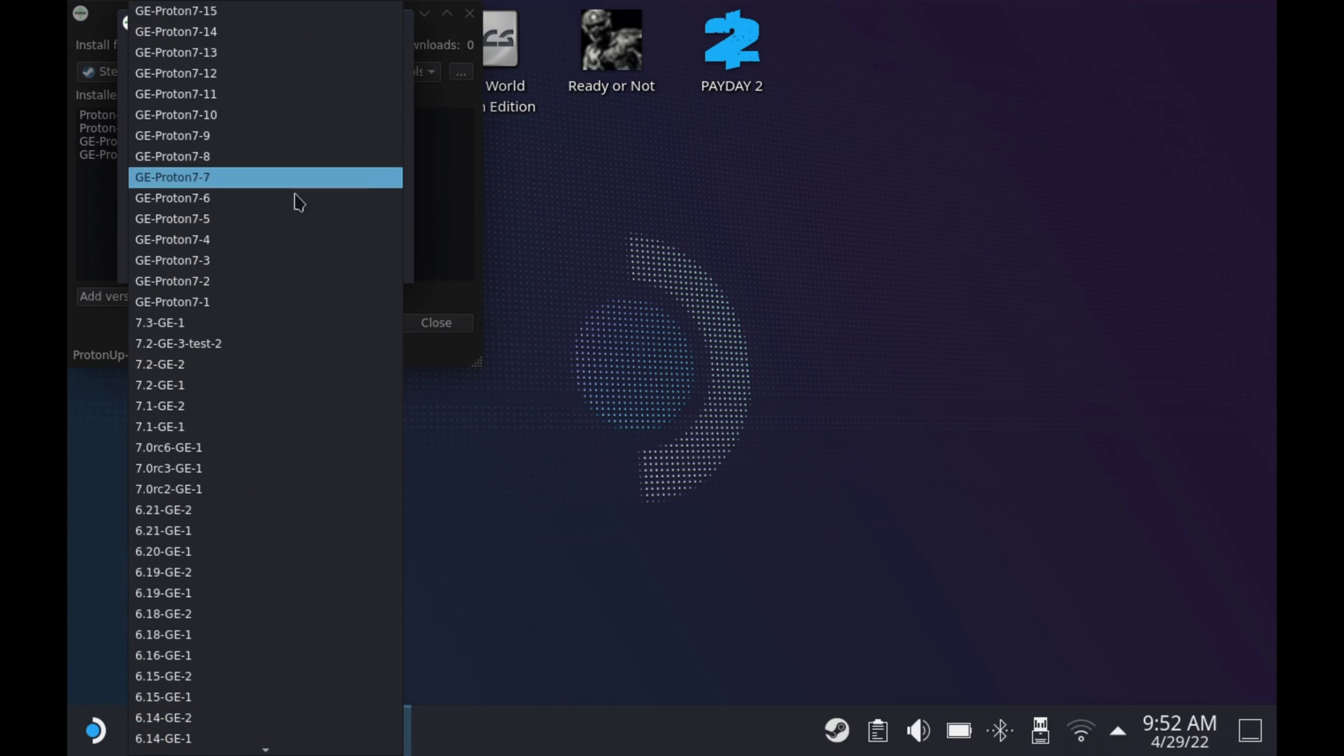
left_click(350, 520)
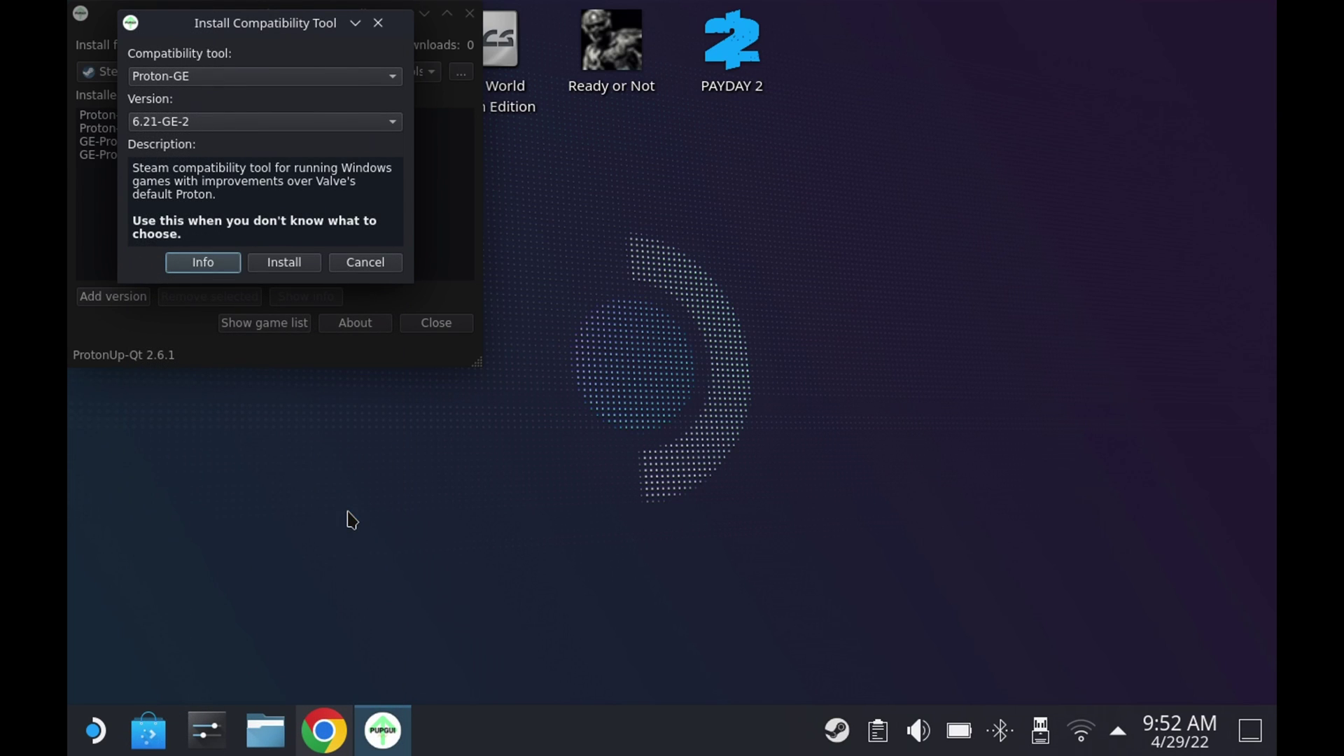
left_click(283, 271)
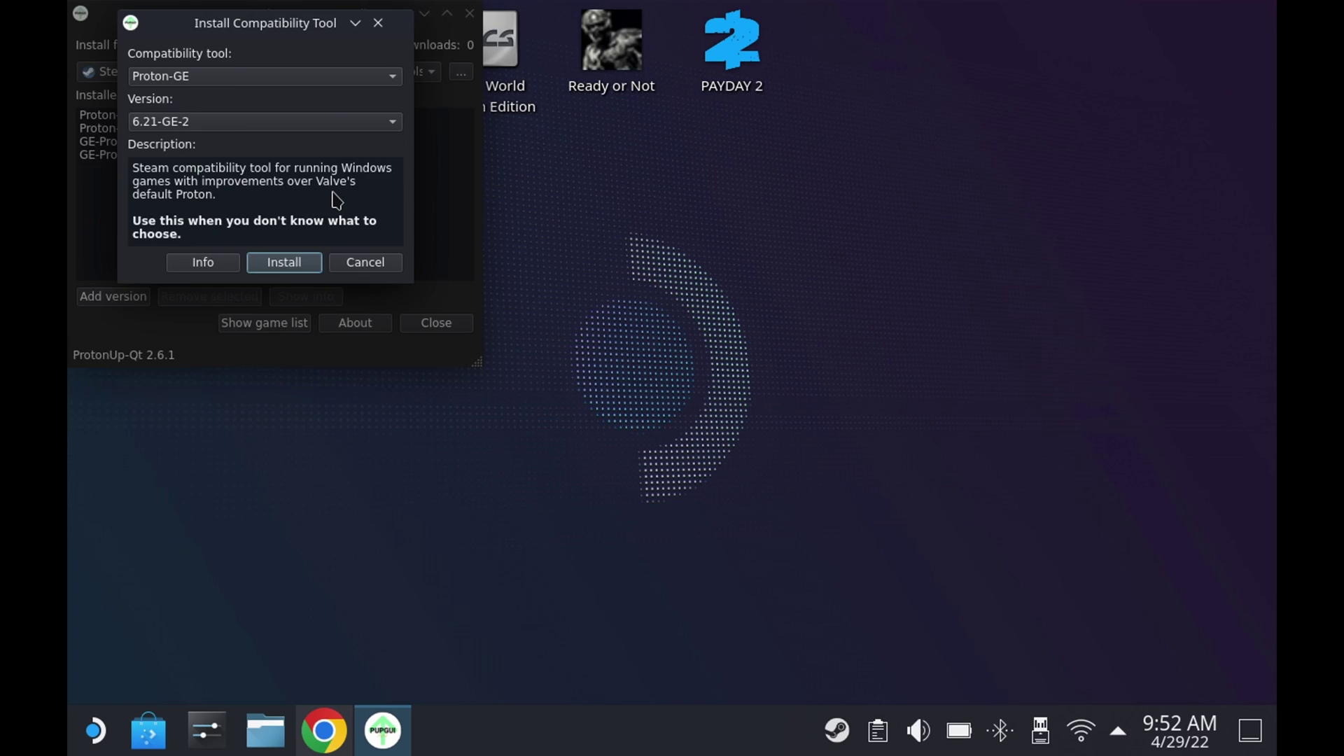
key("Return")
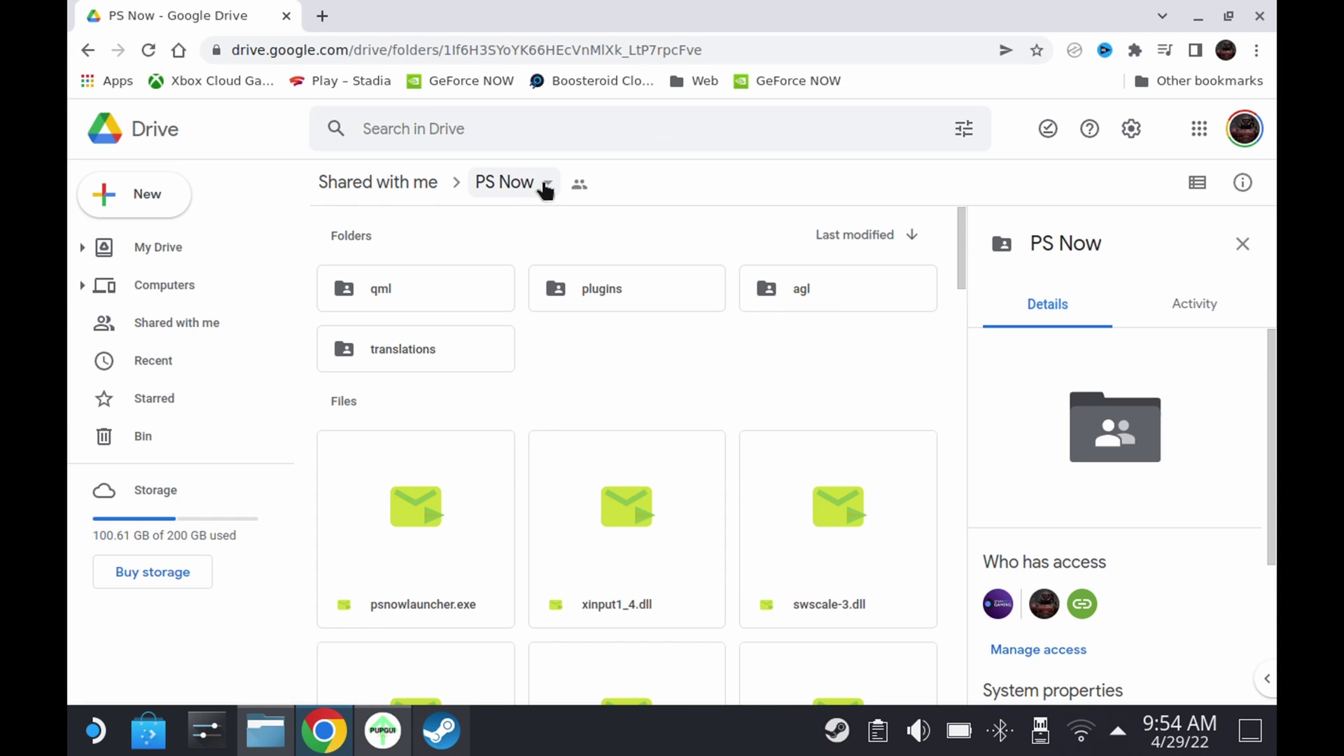
Download the PS Now Drive folder as a zip, saving it to /home/deck/Downloads/
left_click(546, 185)
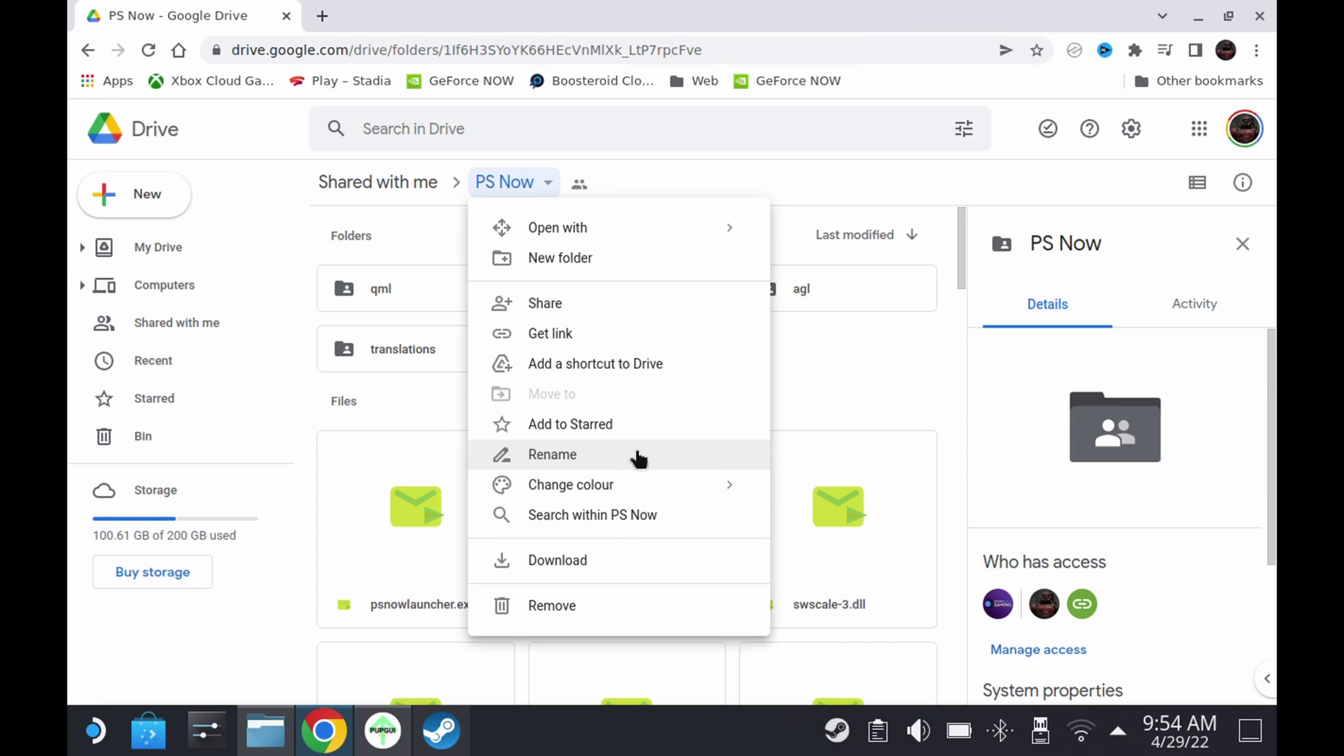
left_click(616, 562)
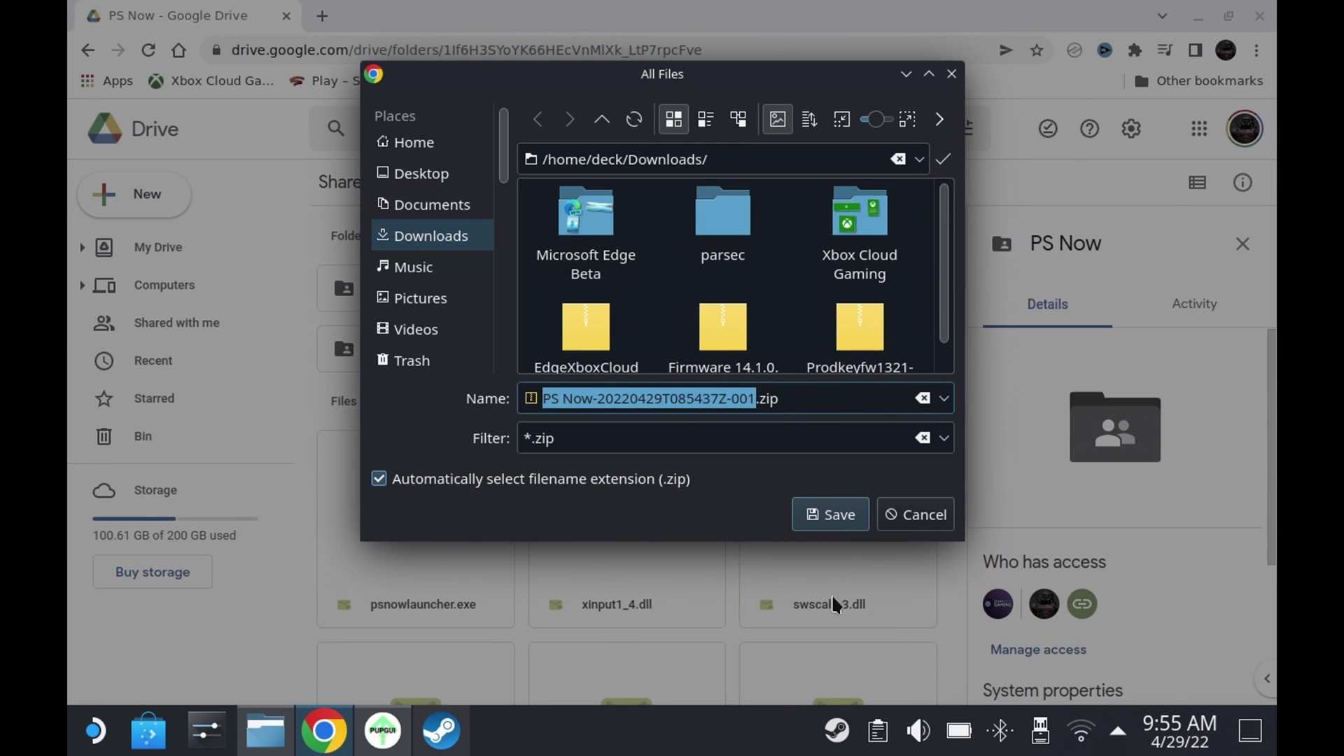
left_click(830, 515)
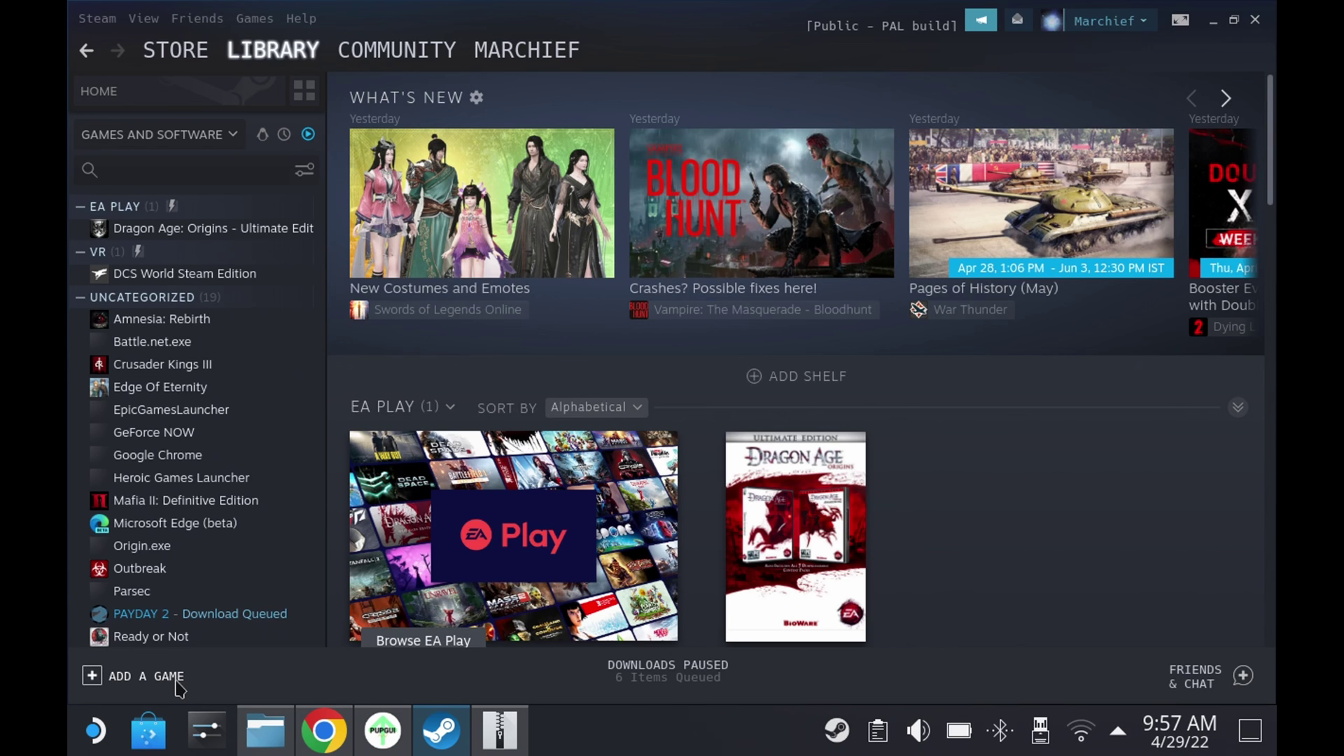
Show the ADD A GAME options at the bottom left of Steam's library
left_click(178, 686)
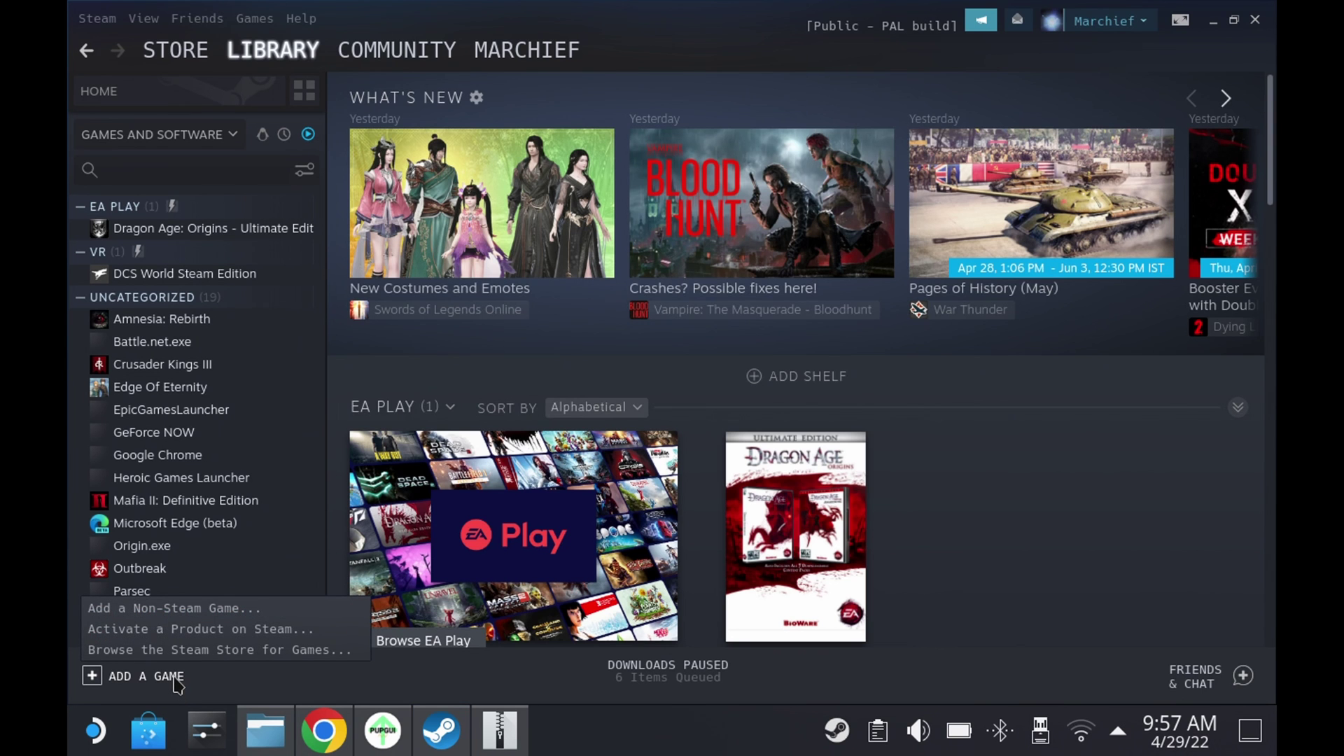
Add psnowlauncher.exe from /home/deck/PS Now/ through Add a Non-Steam Game
left_click(210, 606)
left_click(660, 508)
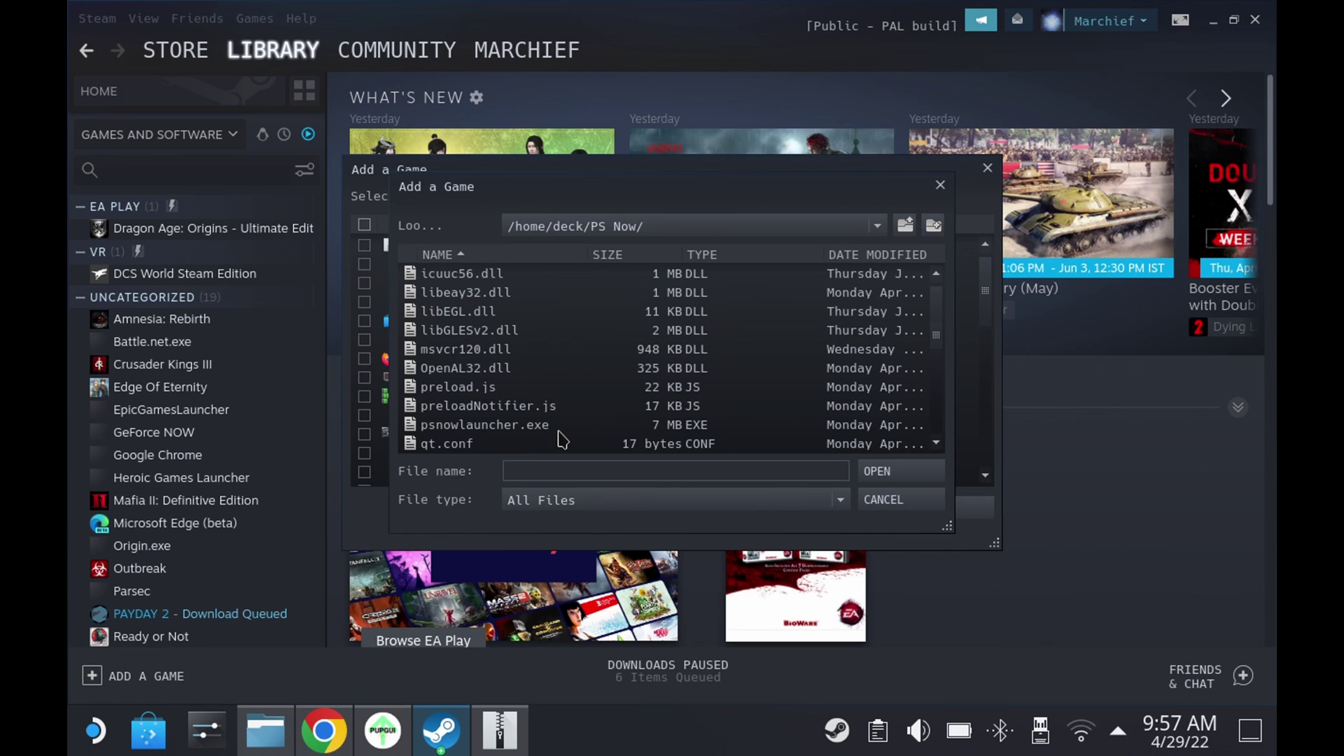
double_click(553, 427)
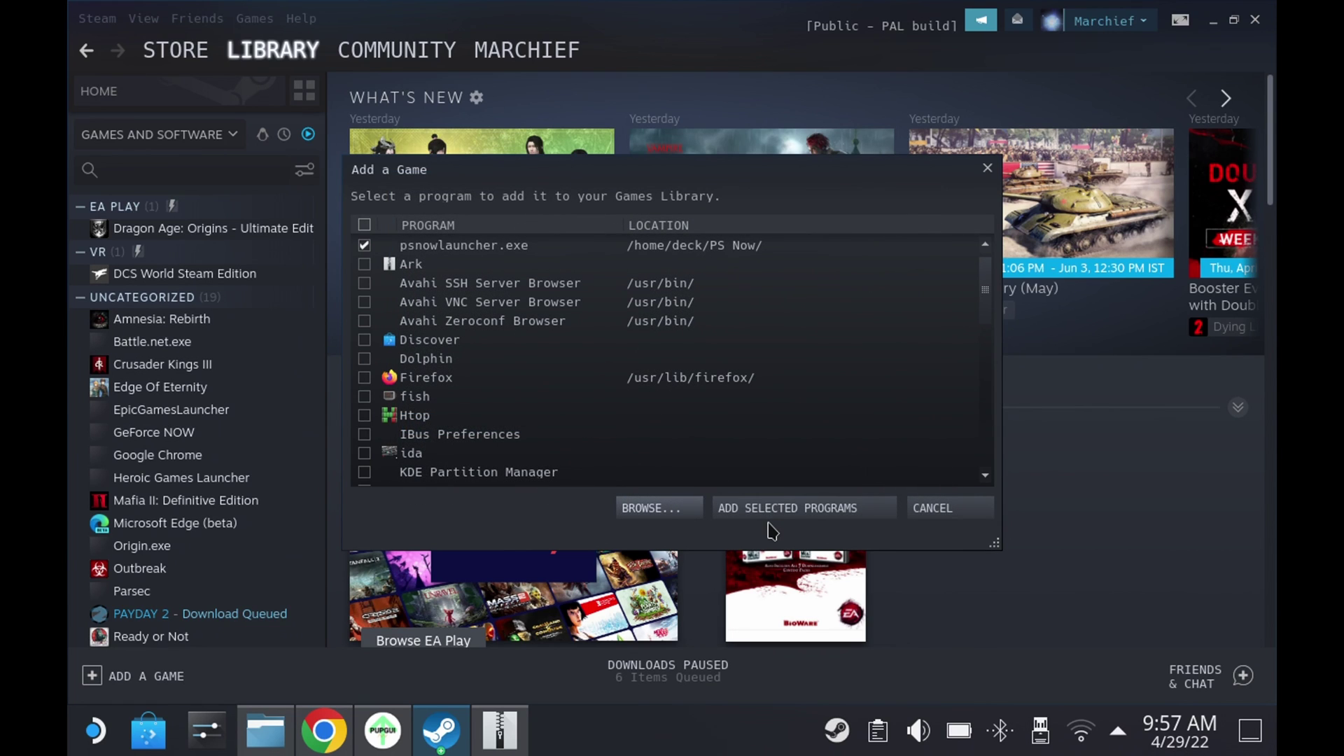
left_click(782, 505)
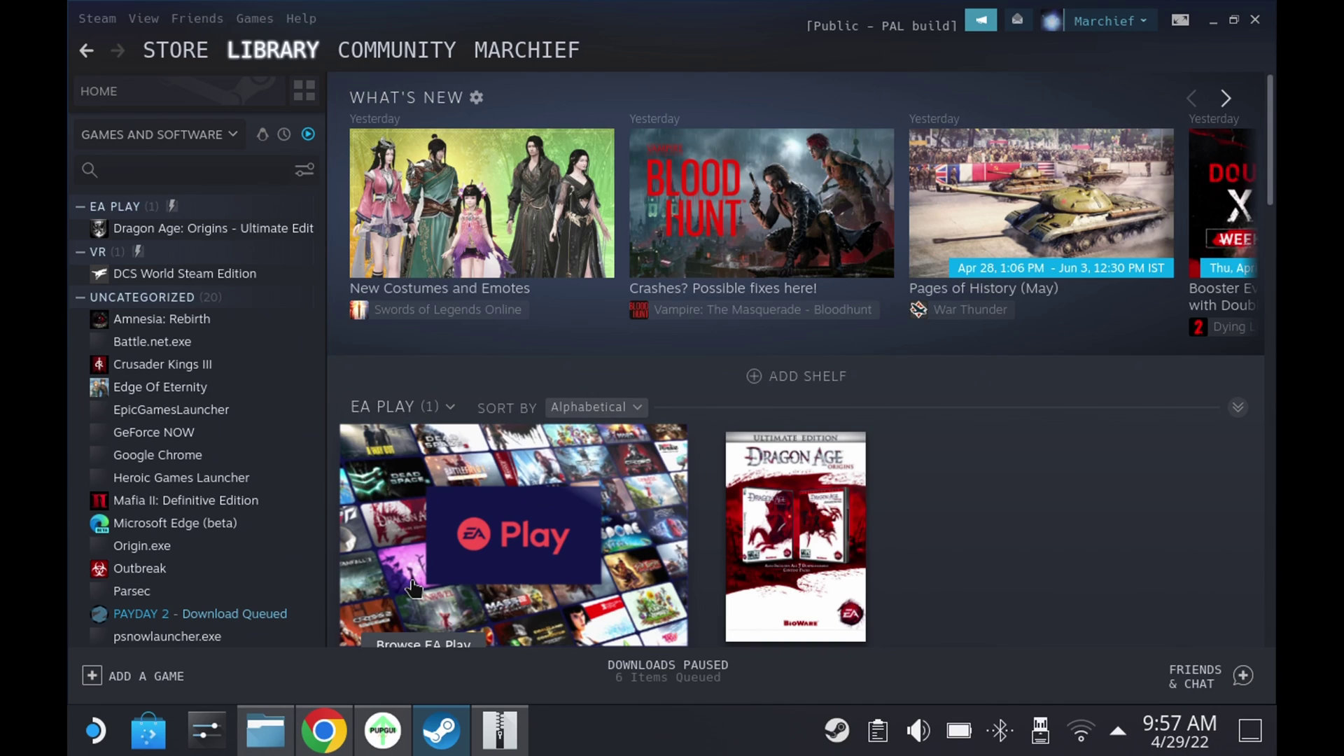
Force psnowlauncher.exe to use Proton-6.21-GE-2 in its Compatibility properties
right_click(228, 644)
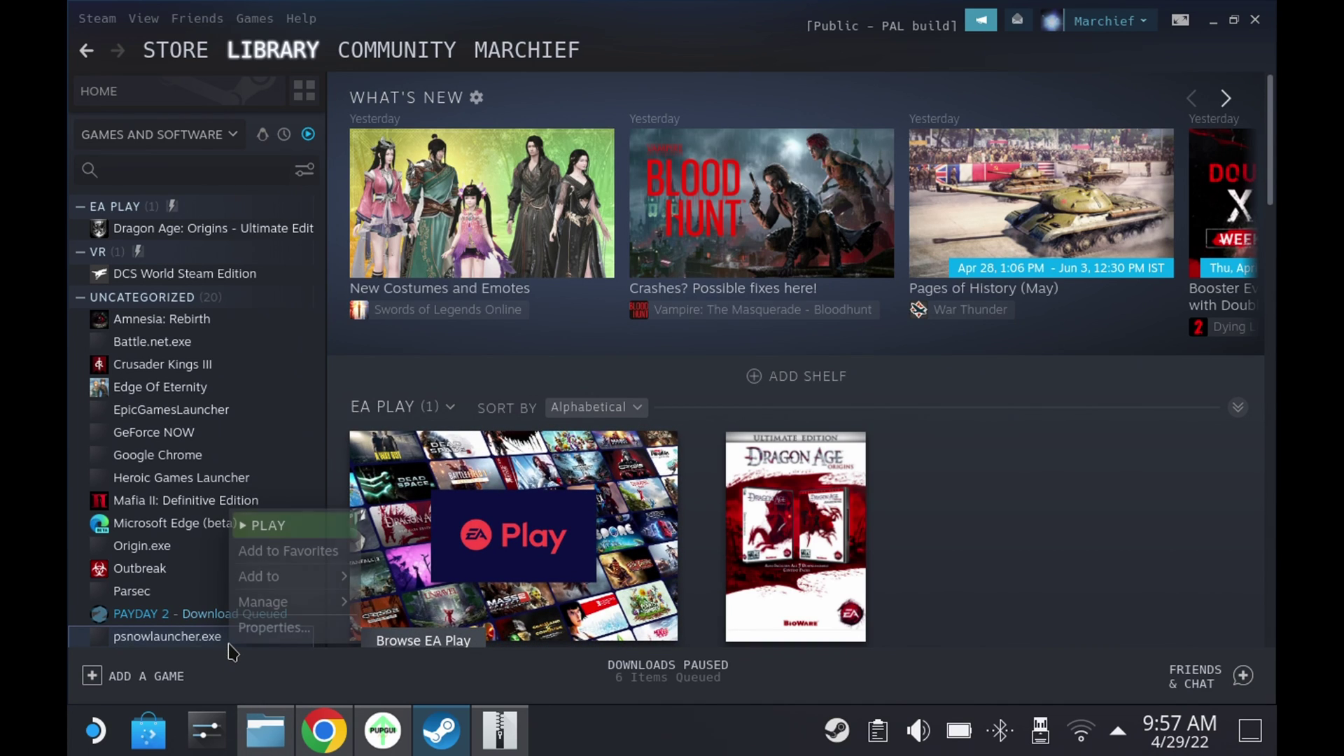
left_click(306, 628)
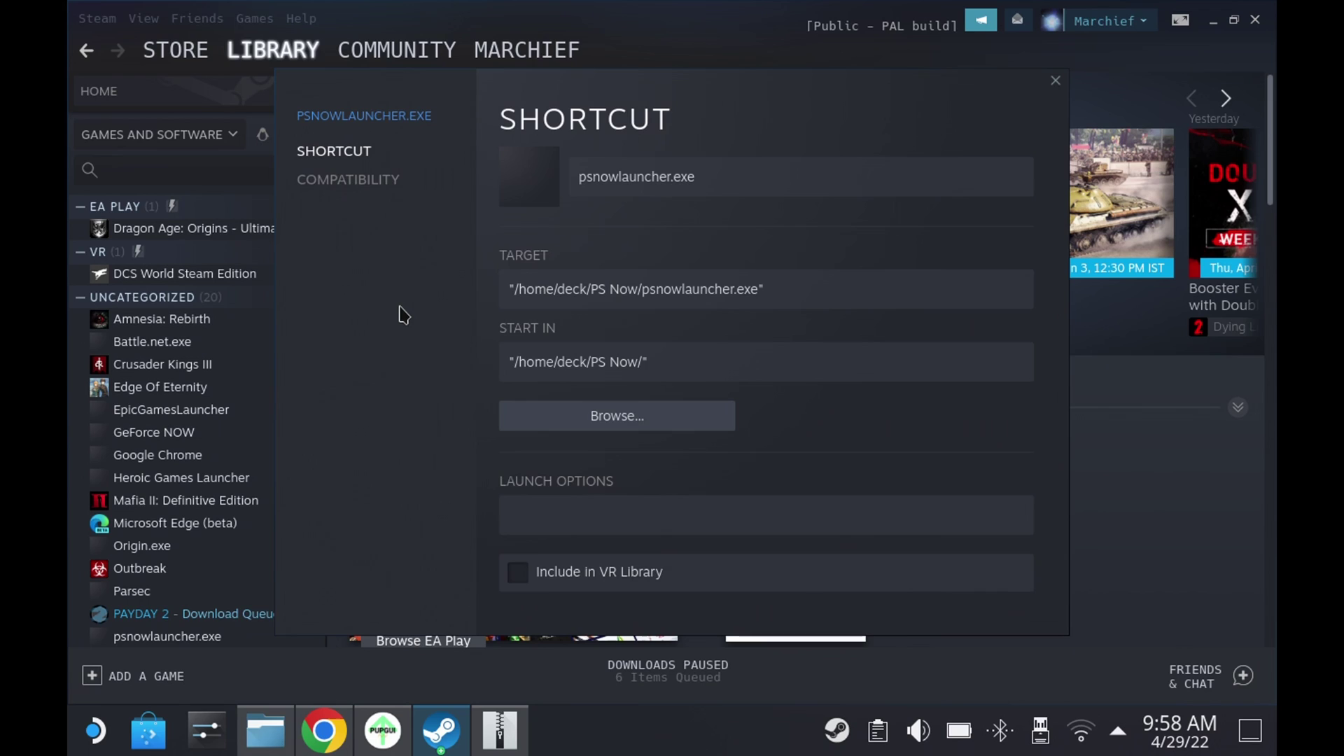
left_click(372, 189)
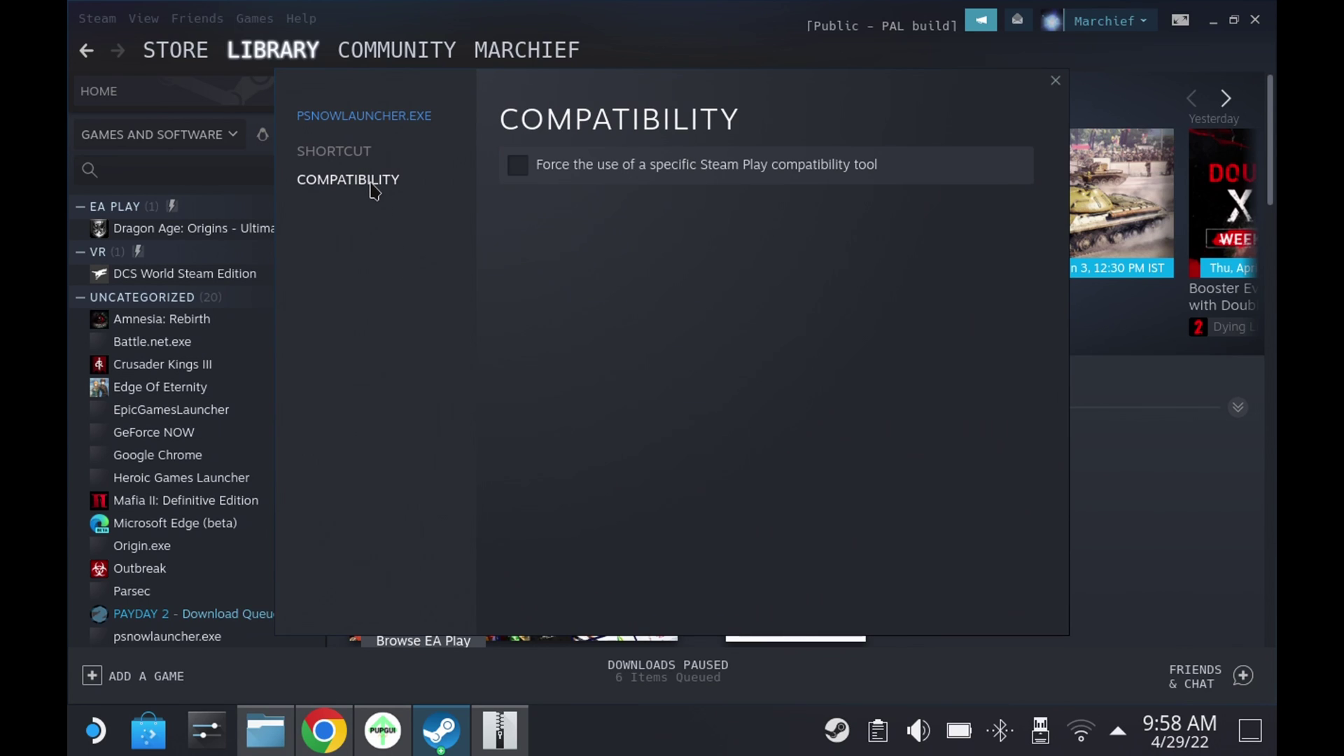
left_click(531, 157)
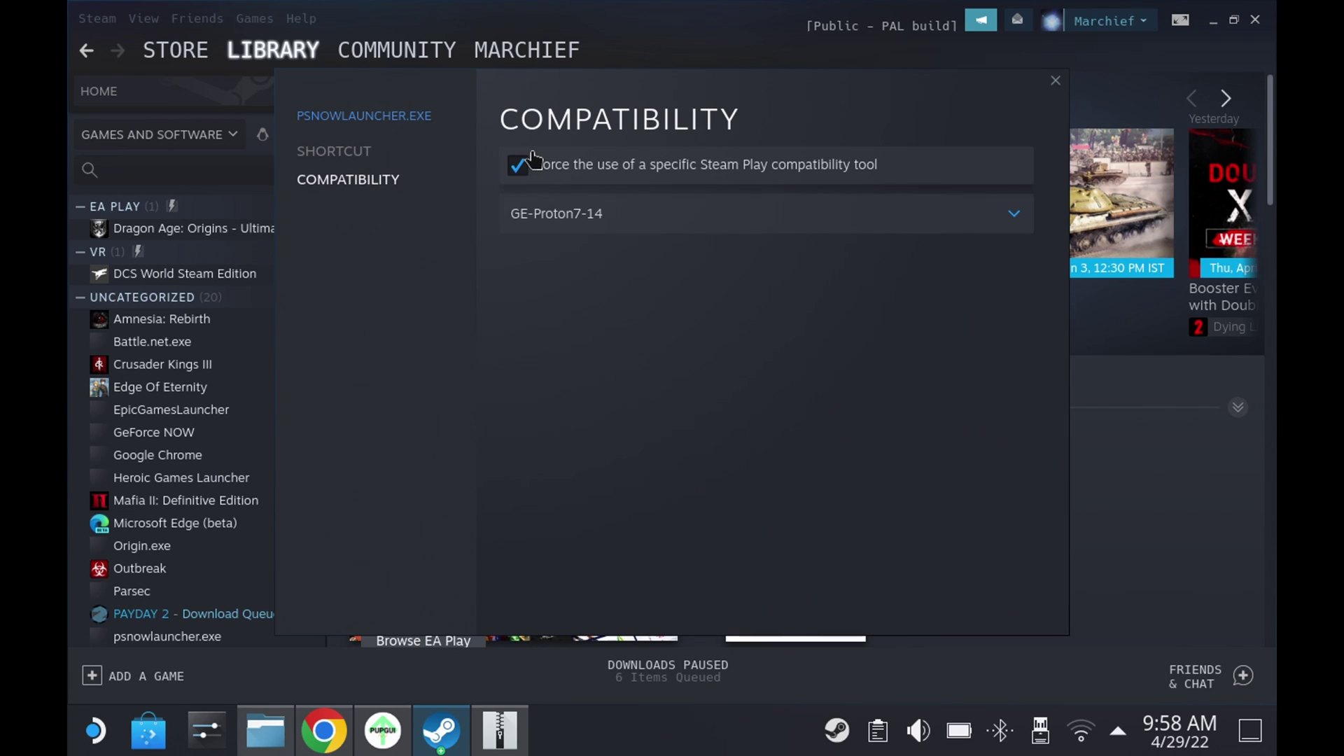
left_click(621, 218)
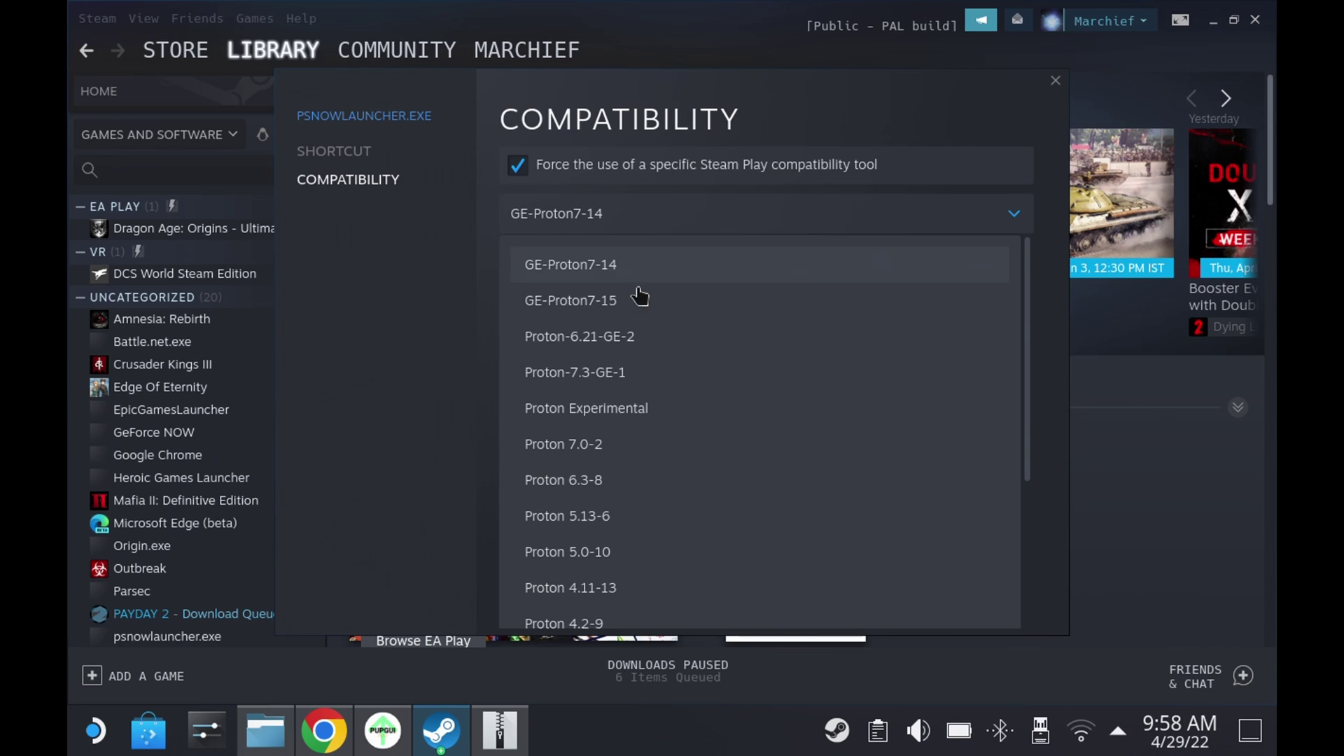
left_click(722, 349)
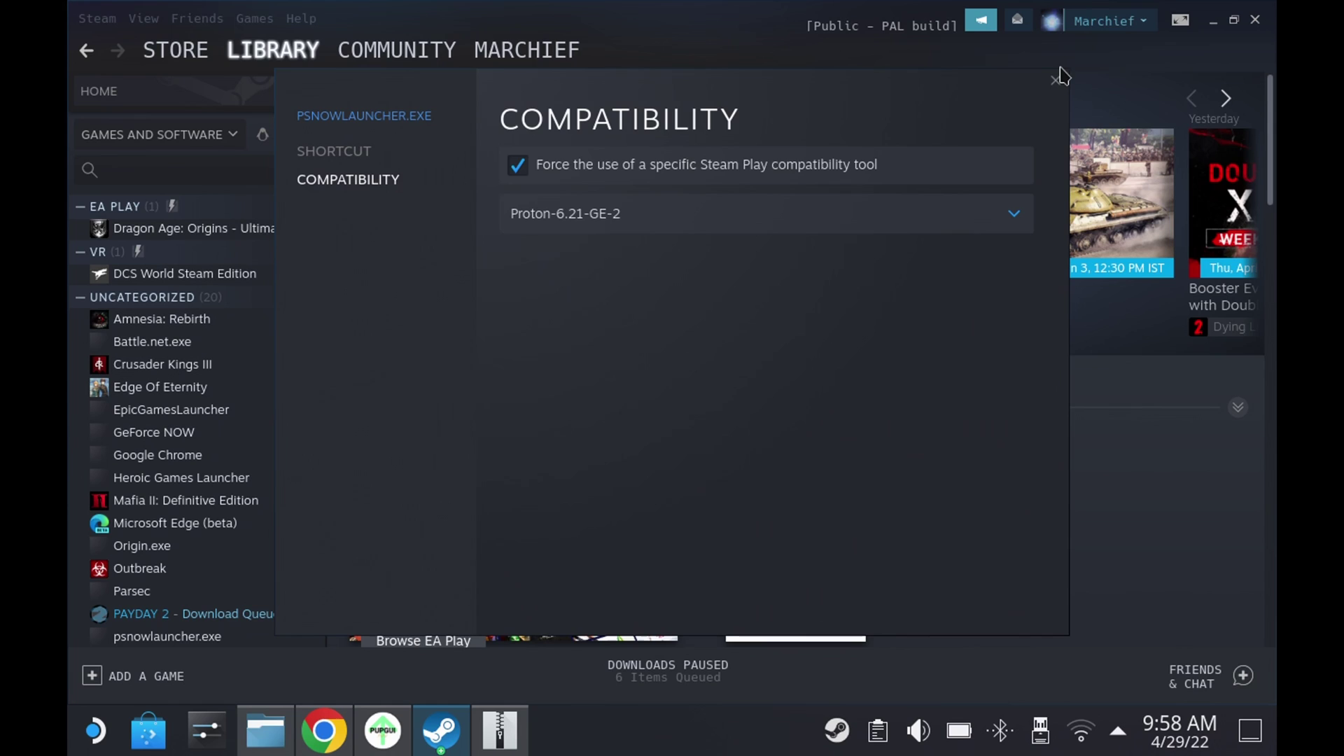
left_click(1058, 76)
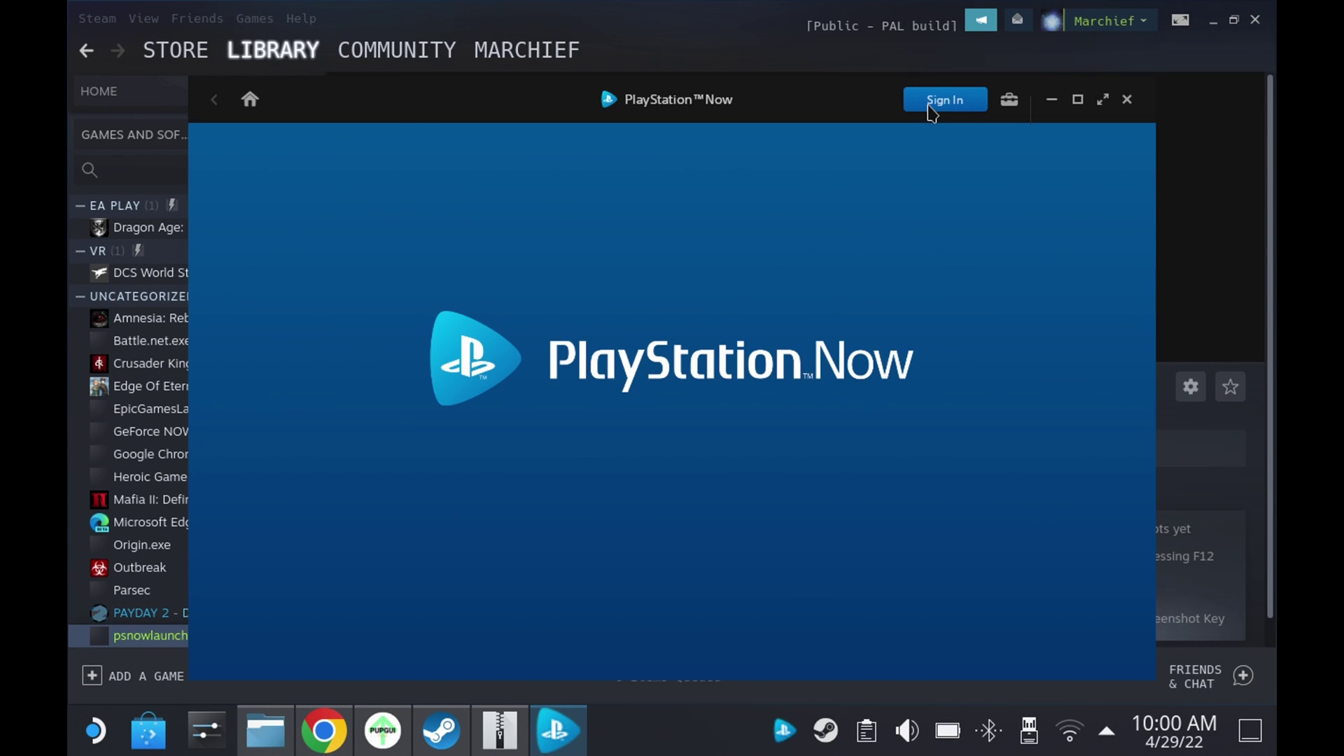
Open PlayStation's Sony sign-in page and close its cookie banner
left_click(928, 107)
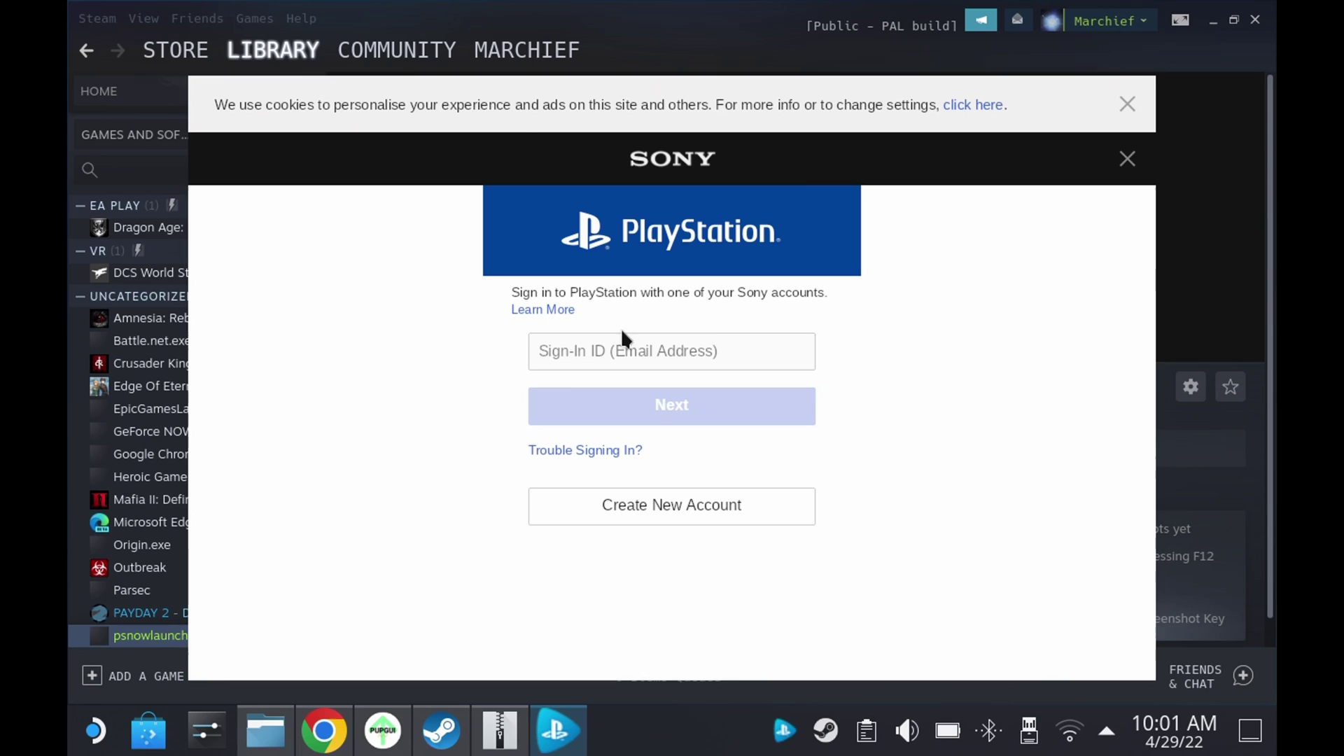
left_click(1127, 104)
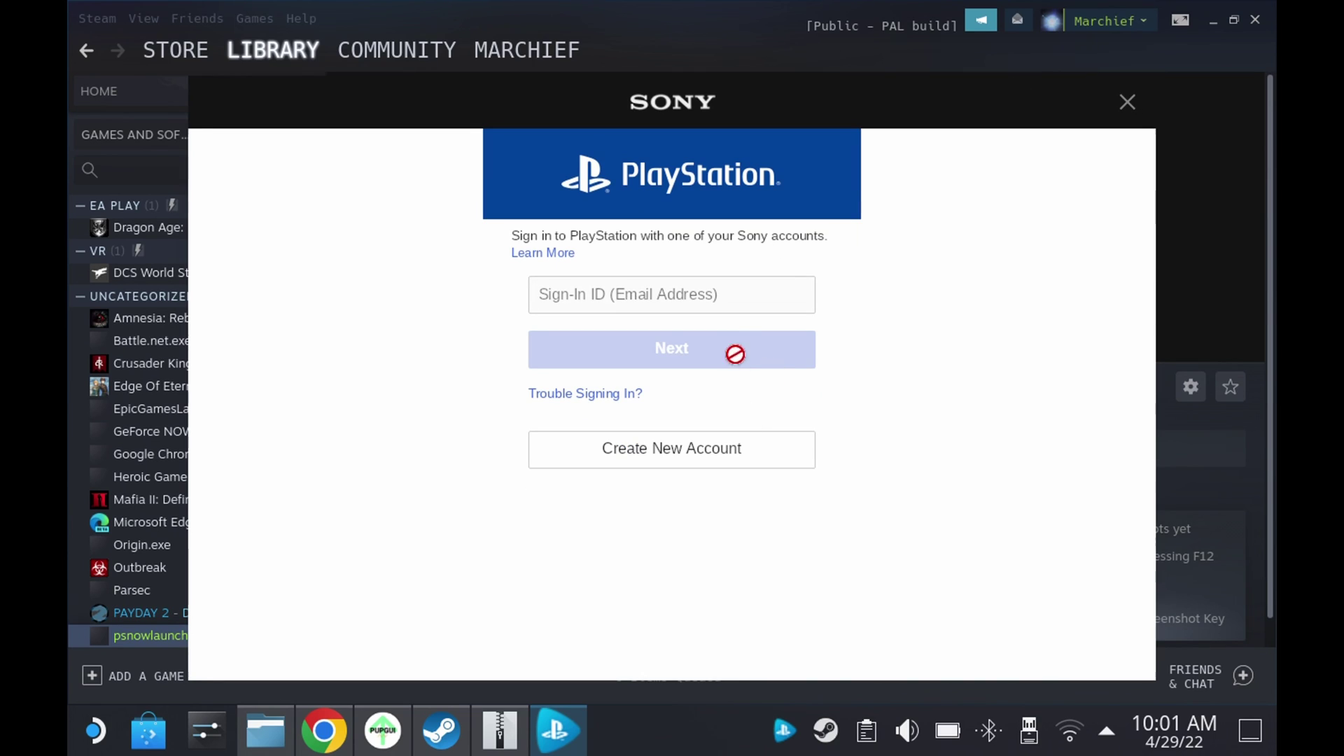